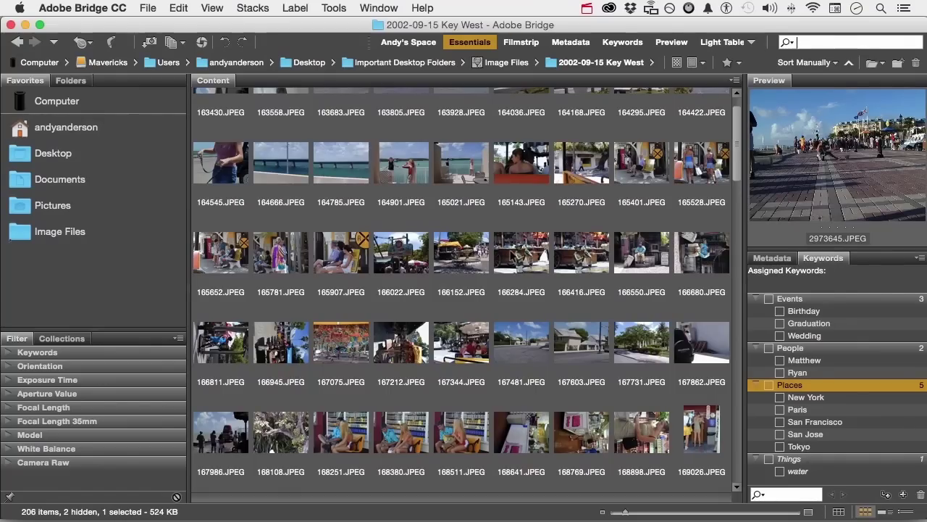
Create a Florida keyword under Places with a Key West keyword nested beneath it.
{"action": "scroll", "coordinate": [520, 338], "scroll_direction": "up", "scroll_amount": 2}
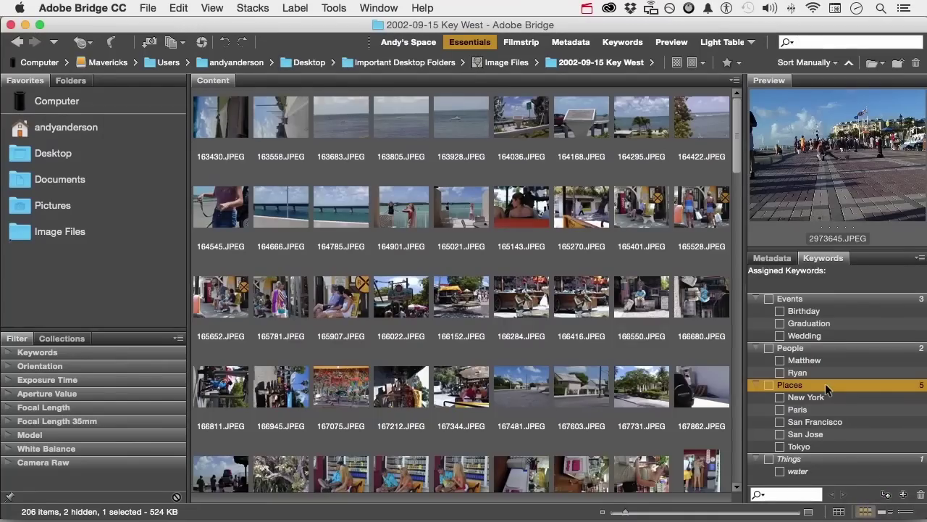
{"action": "left_click", "coordinate": [886, 495]}
{"action": "type", "text": "Florida"}
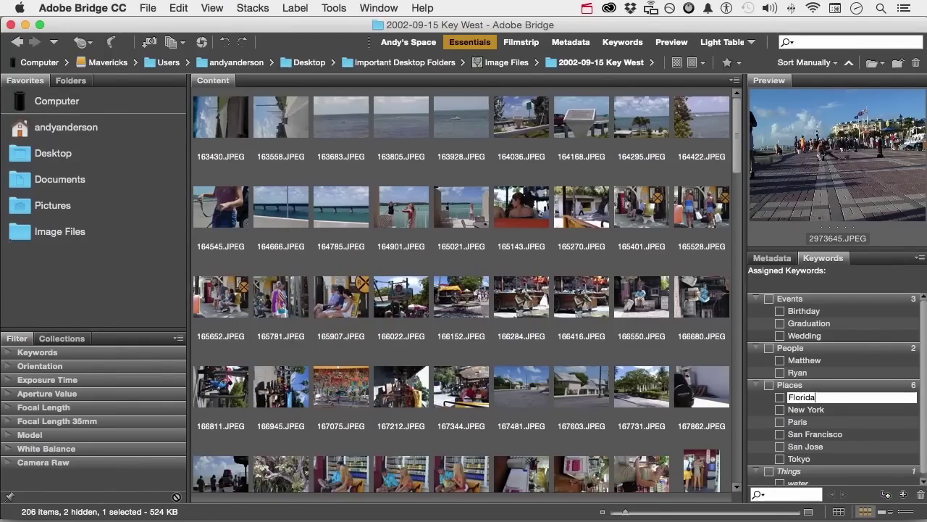
{"action": "key", "text": "Return"}
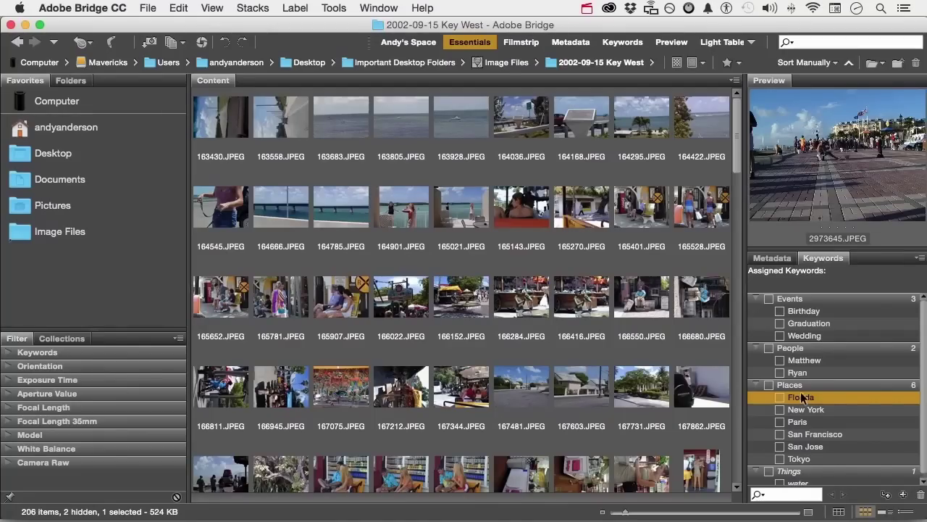
{"action": "left_click", "coordinate": [885, 495]}
{"action": "type", "text": "Key West"}
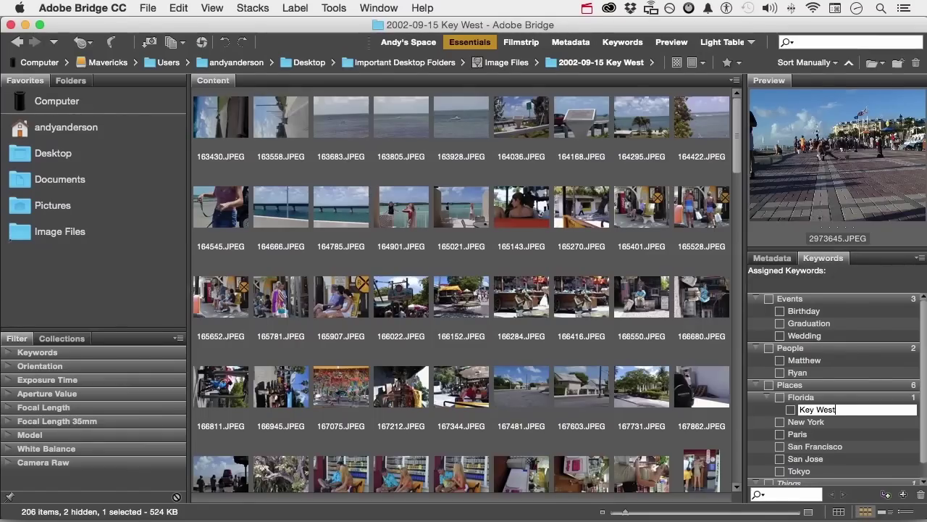
{"action": "left_click", "coordinate": [538, 220]}
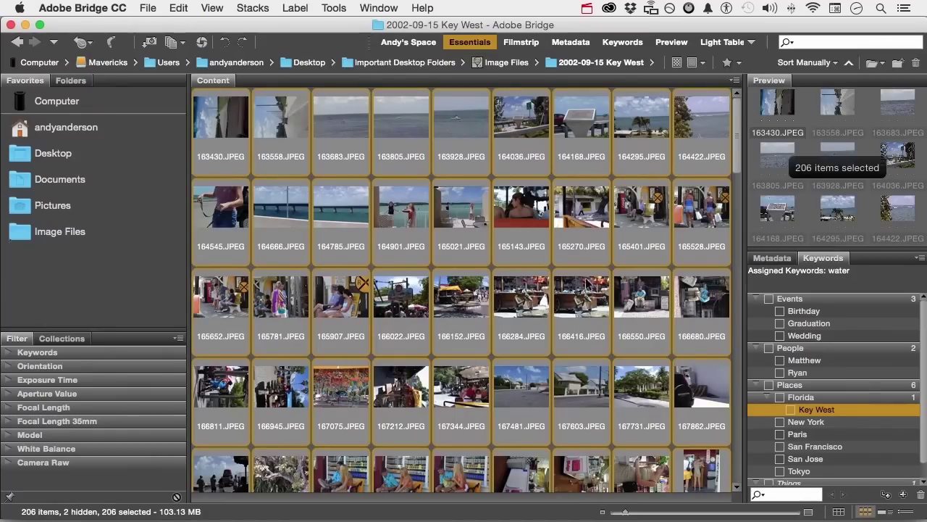
Assign Florida and Key West to all selected photos, then select only 166416.JPEG to verify.
{"action": "left_click", "coordinate": [779, 397]}
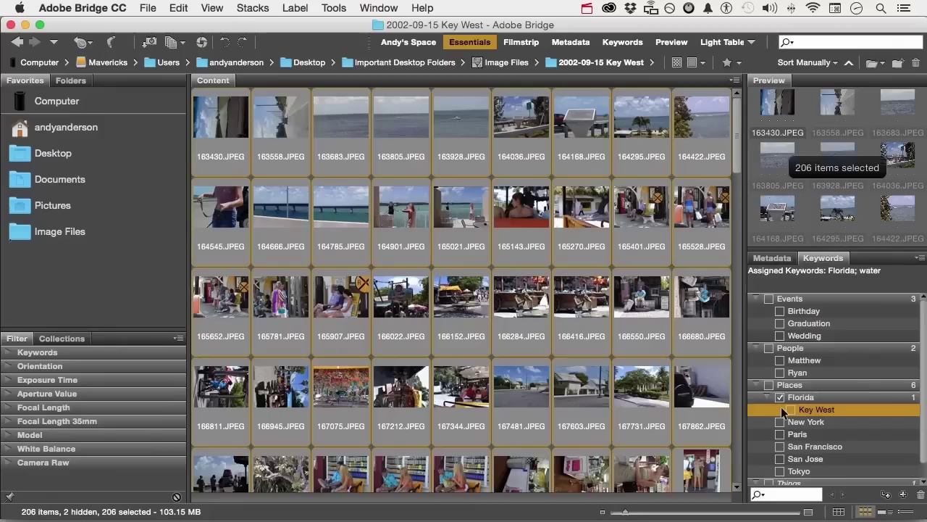
{"action": "left_click", "coordinate": [790, 410]}
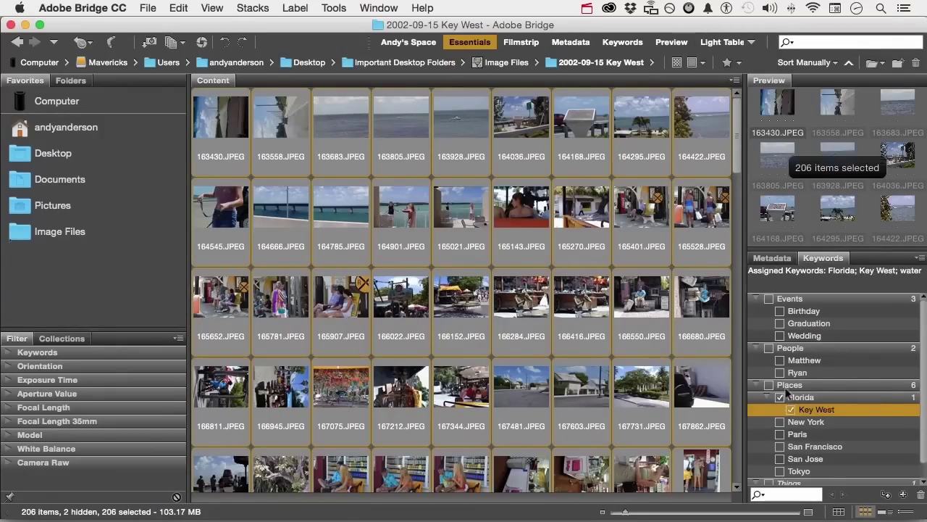
{"action": "left_click", "coordinate": [591, 303]}
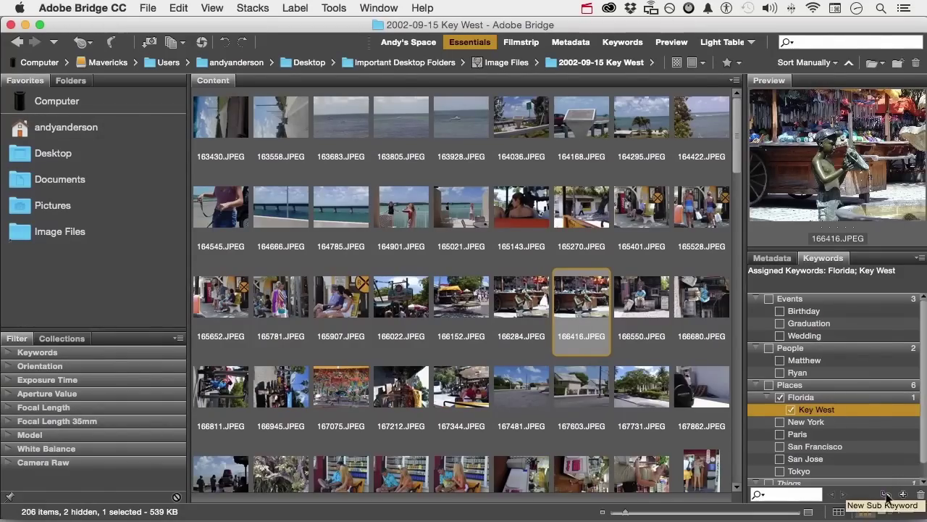
Create a Mallory Square keyword nested under Places > Florida > Key West.
{"action": "left_click", "coordinate": [887, 495]}
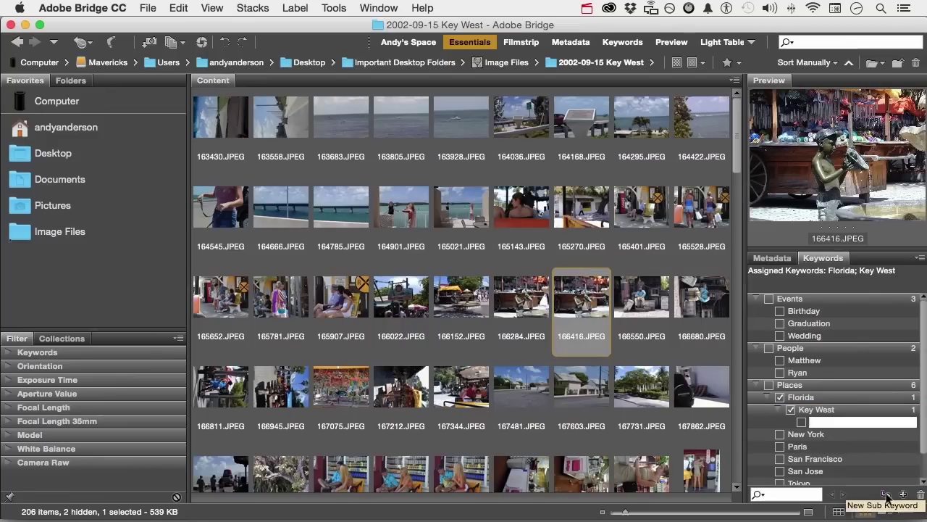
{"action": "type", "text": "Mallory Square"}
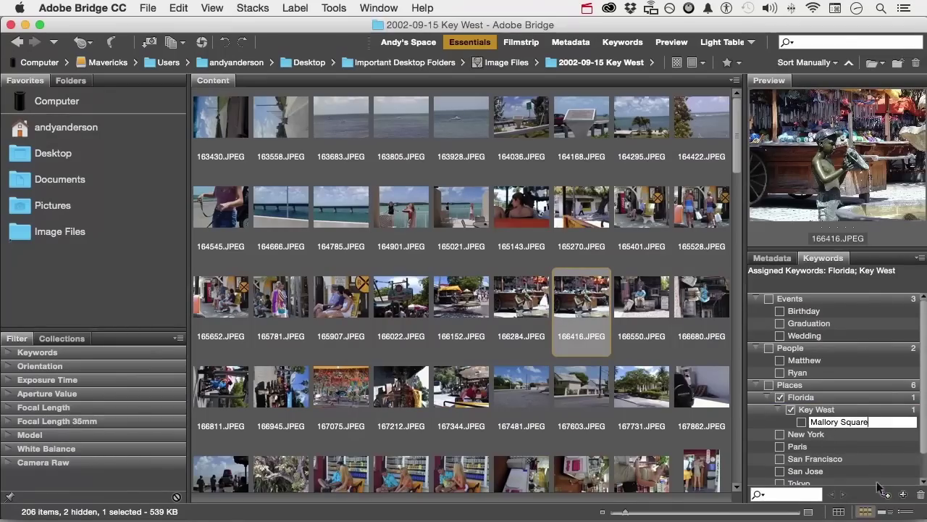
{"action": "scroll", "coordinate": [405, 317], "scroll_direction": "down", "scroll_amount": 5}
{"action": "scroll", "coordinate": [405, 317], "scroll_direction": "down", "scroll_amount": 3}
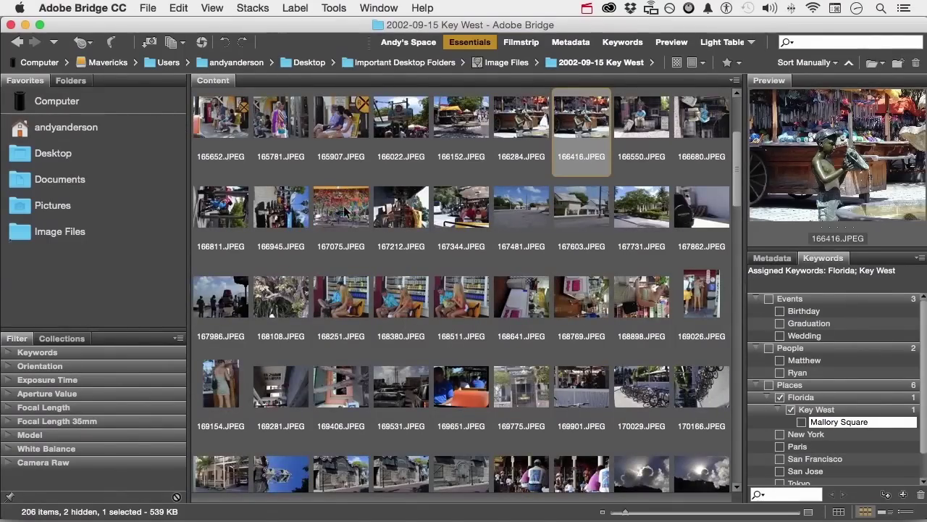
Select the ten Mallory Square performer photos, from 167075.JPEG through 175703.JPEG.
{"action": "left_click", "coordinate": [346, 210]}
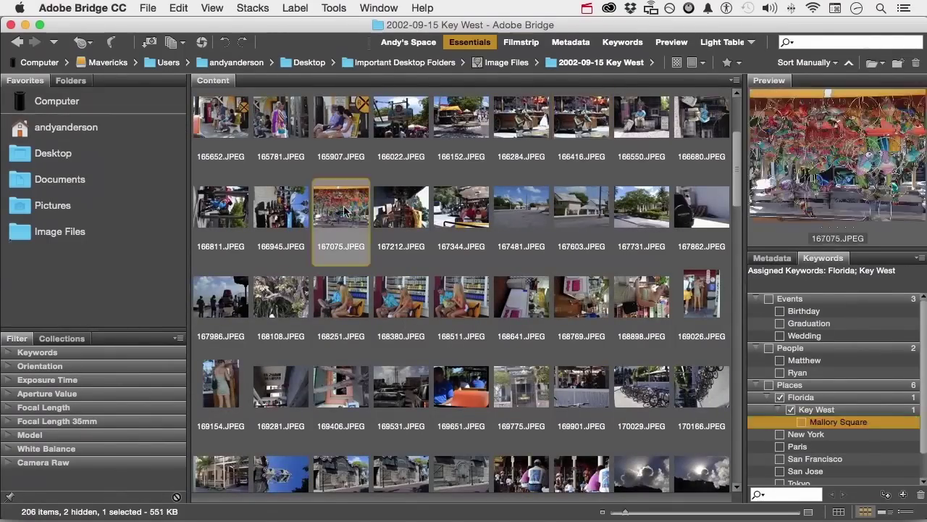
{"action": "left_click", "coordinate": [405, 120], "text": "super"}
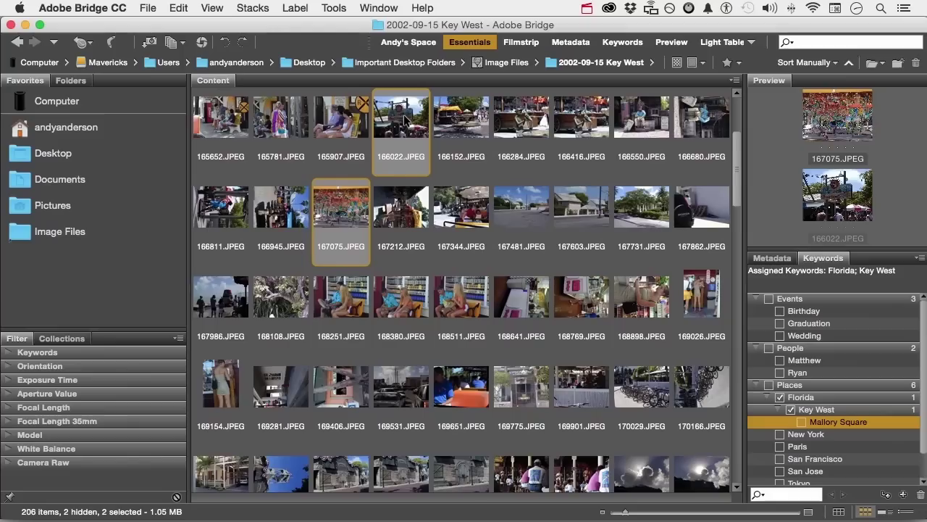
{"action": "scroll", "coordinate": [460, 259], "scroll_direction": "down", "scroll_amount": 5}
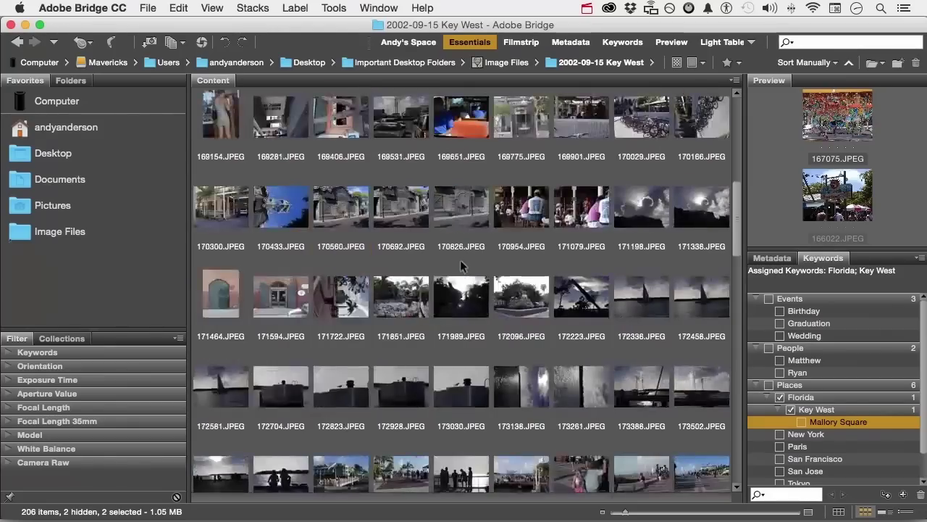
{"action": "scroll", "coordinate": [461, 263], "scroll_direction": "down", "scroll_amount": 3}
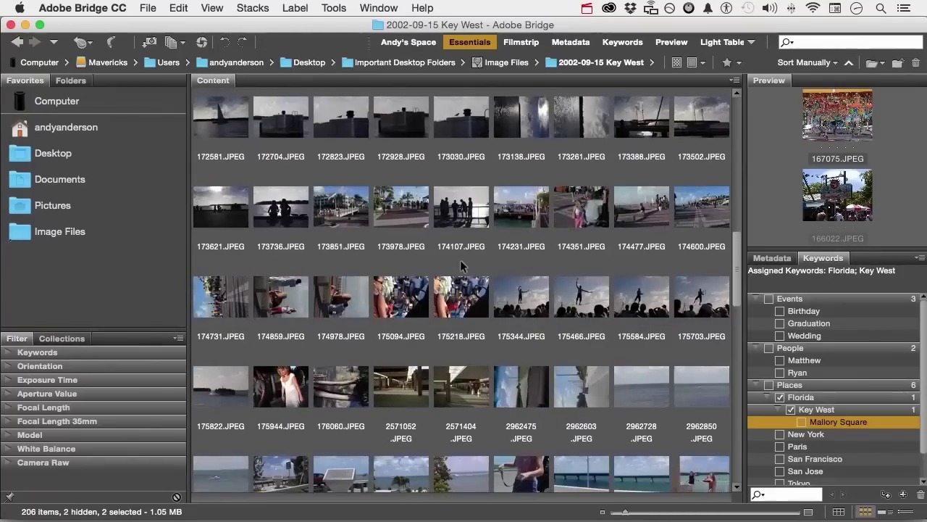
{"action": "left_click", "coordinate": [581, 207], "text": "super"}
{"action": "left_click", "coordinate": [641, 209], "text": "super"}
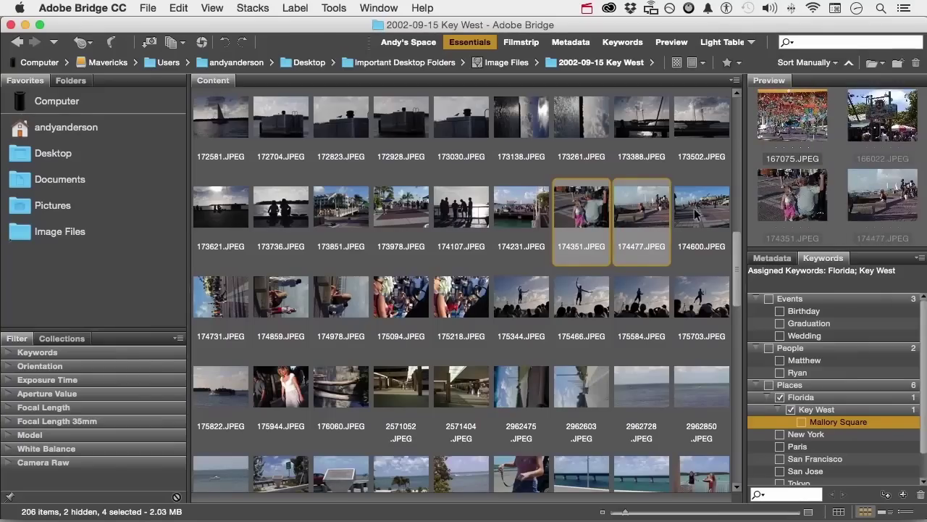
{"action": "left_click", "coordinate": [696, 211], "text": "super"}
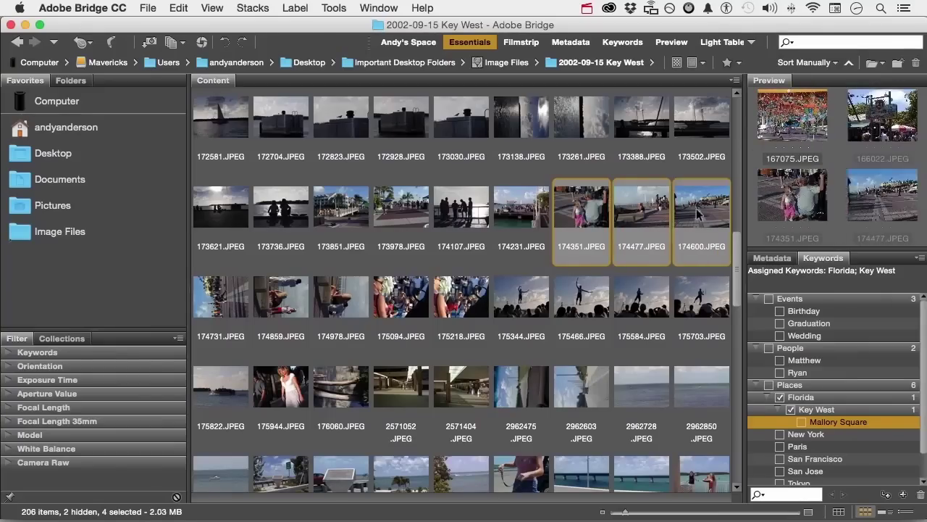
{"action": "left_click", "coordinate": [224, 296], "text": "super"}
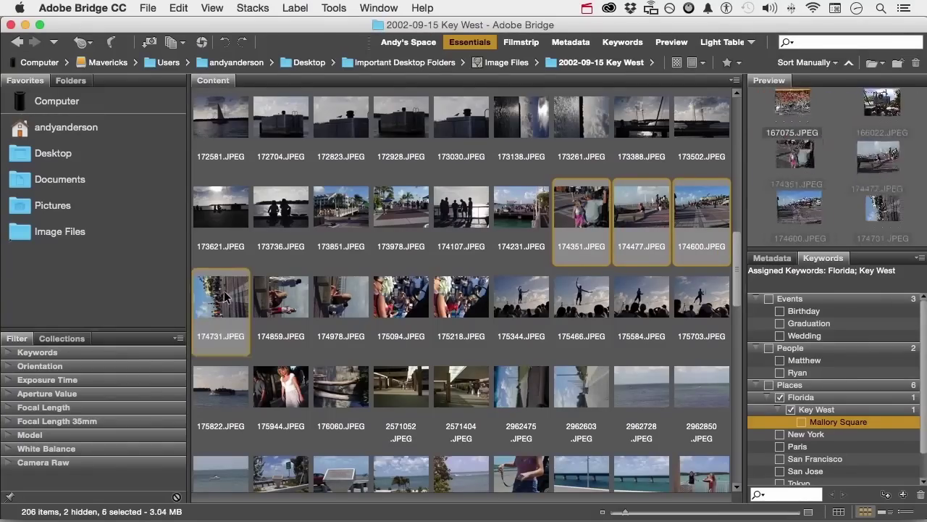
{"action": "left_click", "coordinate": [523, 297], "text": "super"}
{"action": "left_click", "coordinate": [582, 297], "text": "super"}
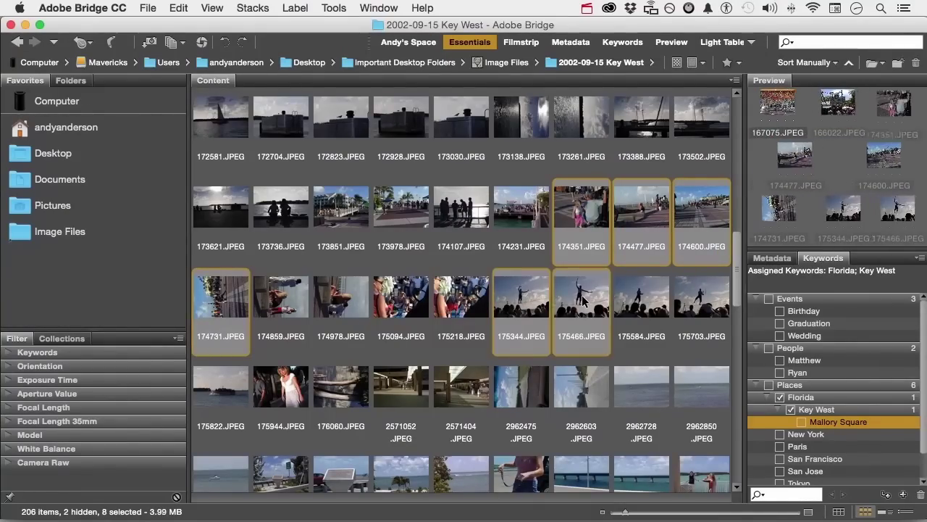
{"action": "left_click", "coordinate": [639, 296], "text": "super"}
{"action": "left_click", "coordinate": [700, 297], "text": "super"}
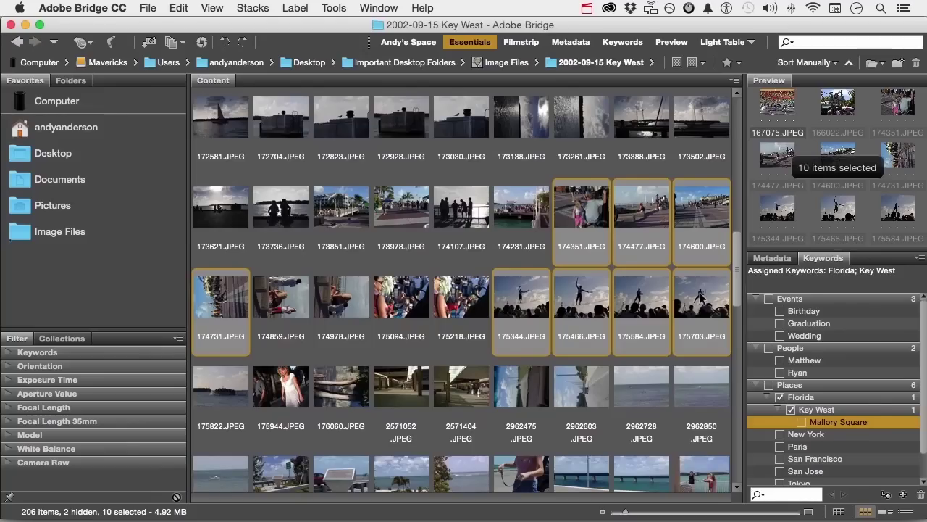
{"action": "left_click", "coordinate": [802, 422]}
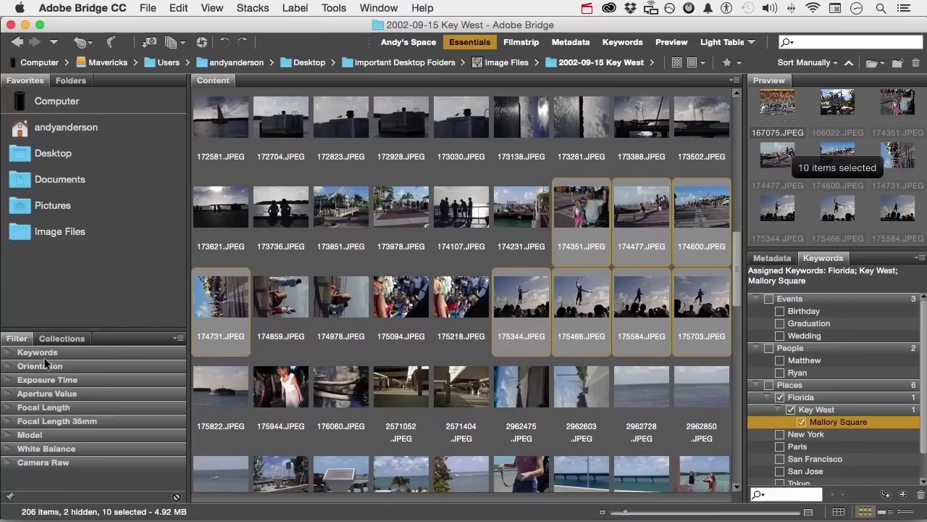
Filter by the Mallory Square and water keywords, then untick both to show all 206 photos.
{"action": "left_click", "coordinate": [7, 353]}
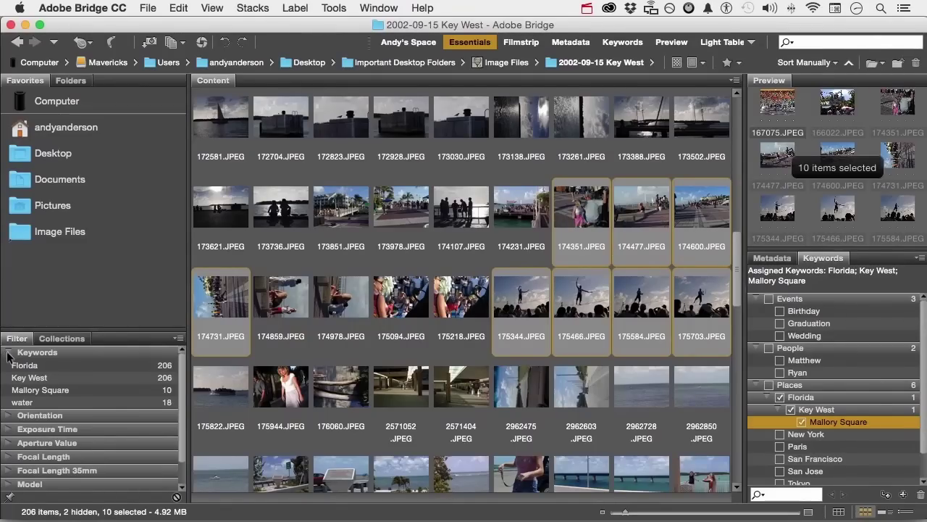
{"action": "left_click", "coordinate": [40, 391]}
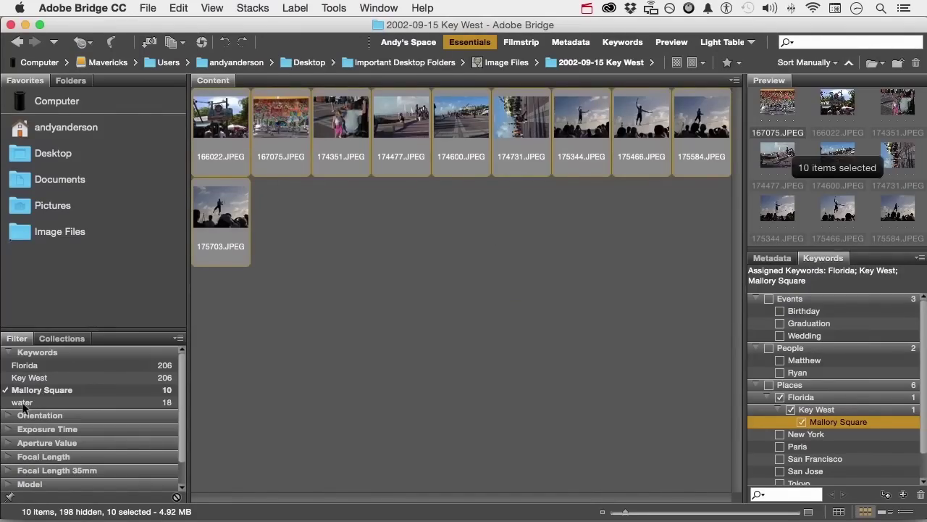
{"action": "left_click", "coordinate": [23, 404]}
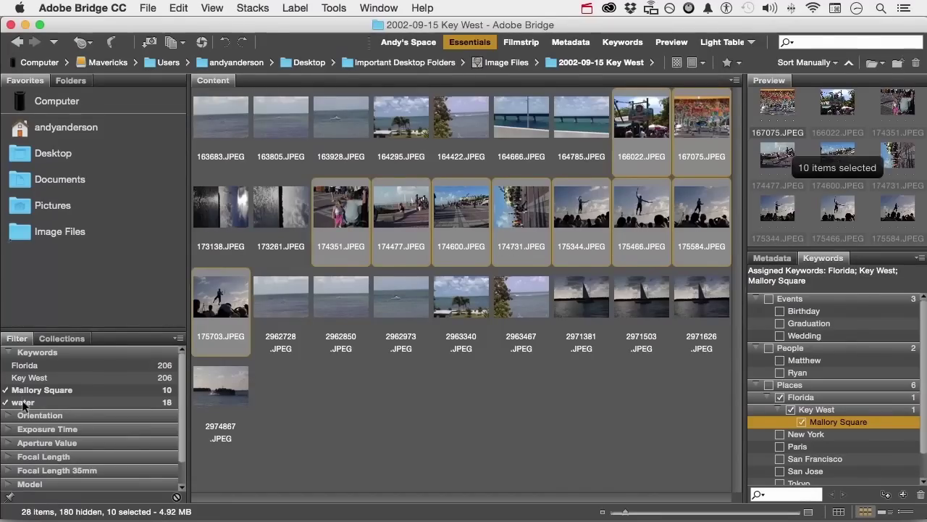
{"action": "left_click", "coordinate": [23, 392]}
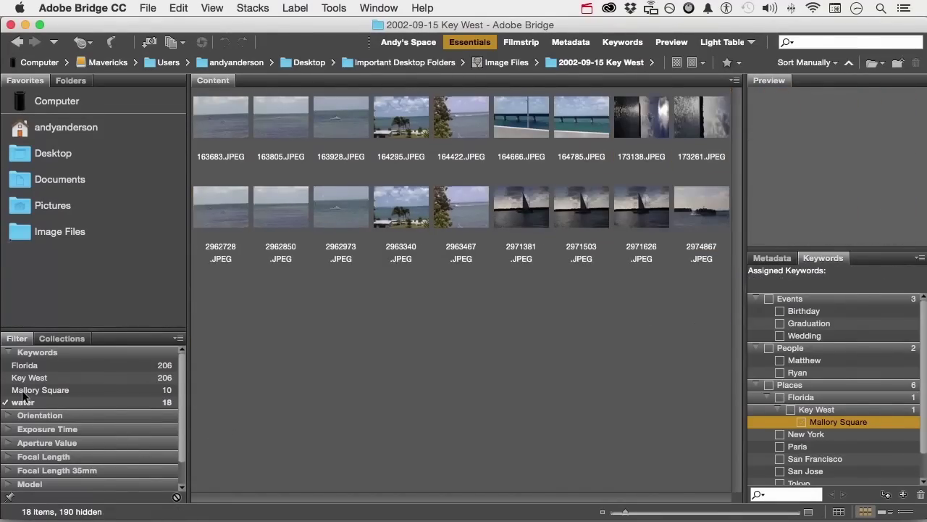
{"action": "left_click", "coordinate": [23, 403]}
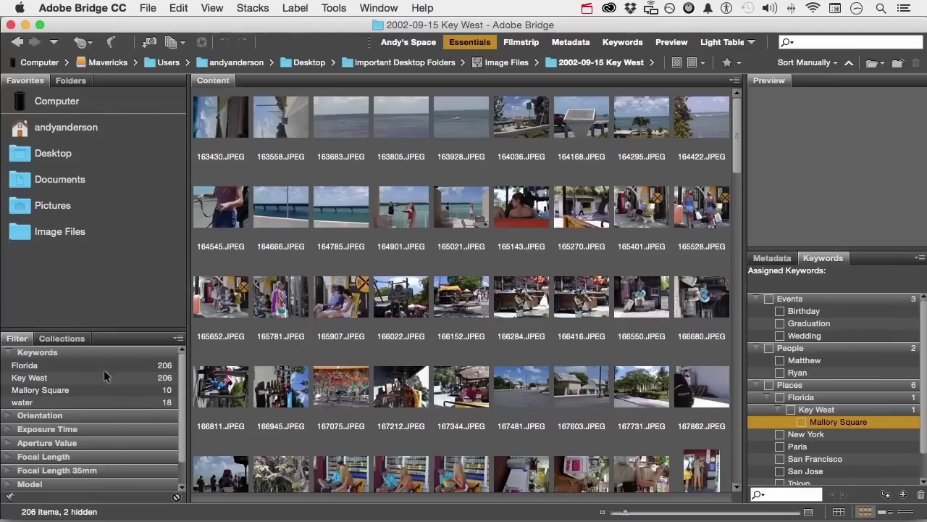
{"action": "left_click", "coordinate": [8, 353]}
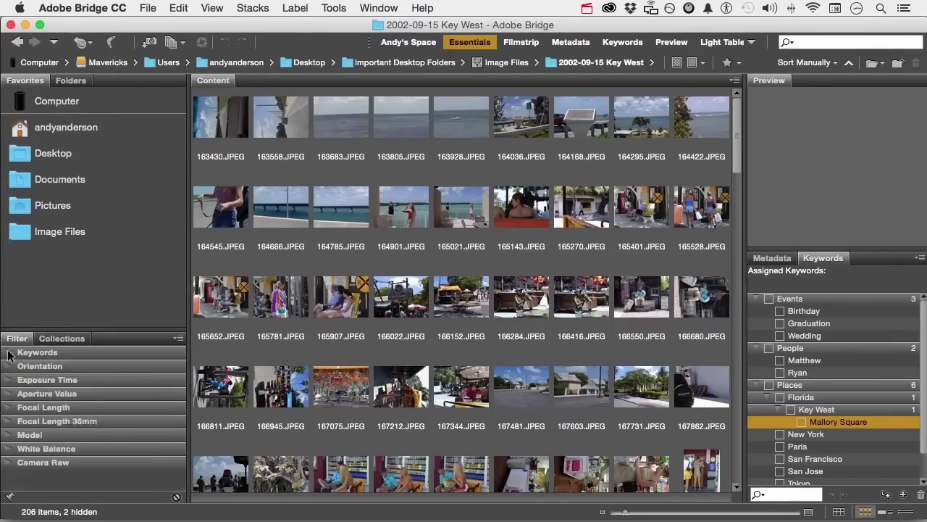
{"action": "left_click", "coordinate": [7, 366]}
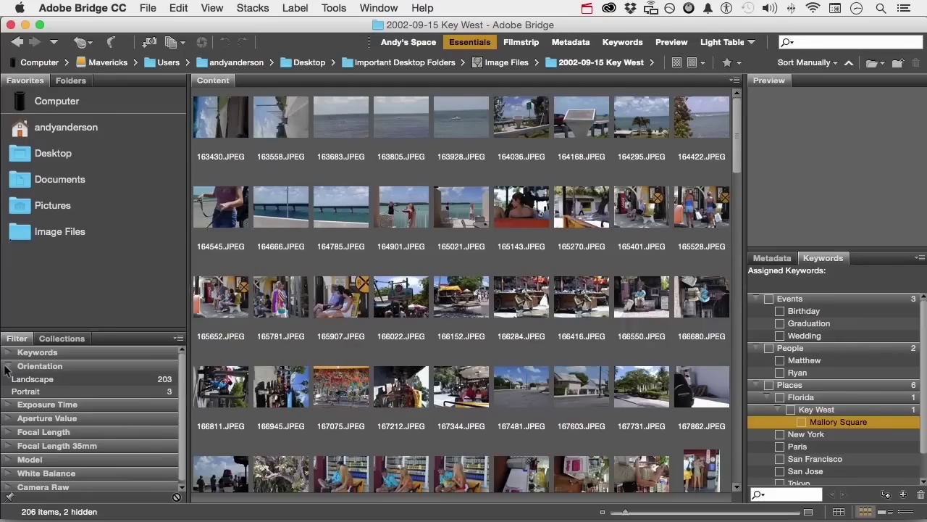
{"action": "left_click", "coordinate": [6, 368]}
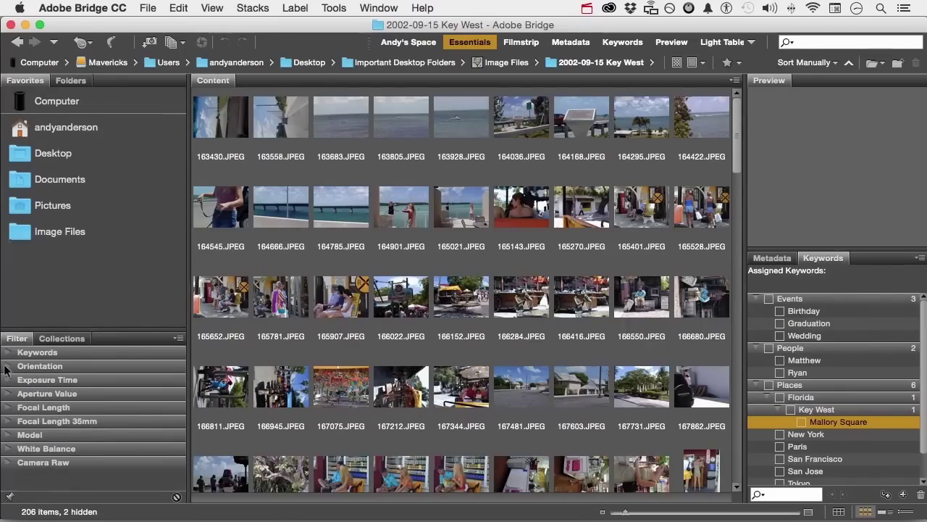
{"action": "left_click", "coordinate": [6, 380]}
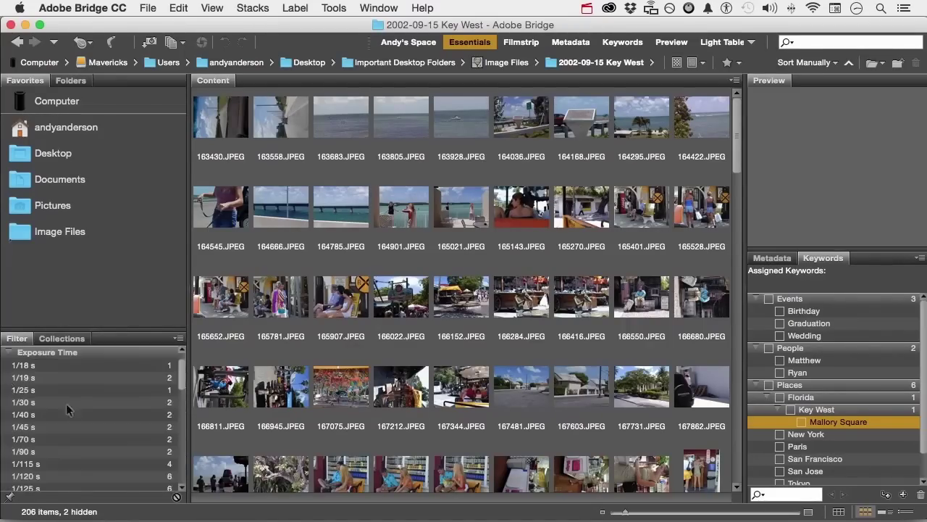
{"action": "scroll", "coordinate": [71, 415], "scroll_direction": "down", "scroll_amount": 3}
{"action": "scroll", "coordinate": [71, 409], "scroll_direction": "down", "scroll_amount": 3}
{"action": "scroll", "coordinate": [71, 410], "scroll_direction": "up", "scroll_amount": 5}
{"action": "scroll", "coordinate": [71, 410], "scroll_direction": "down", "scroll_amount": 3}
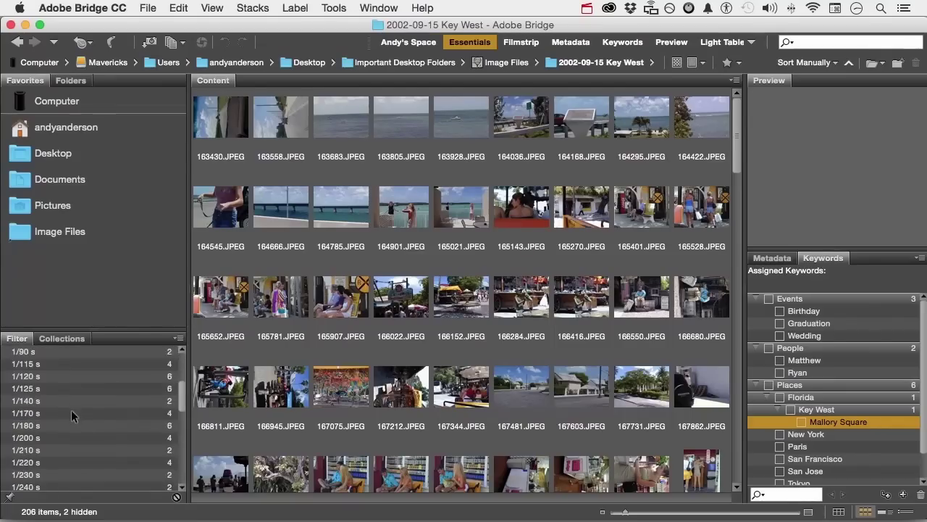
{"action": "left_click", "coordinate": [28, 389]}
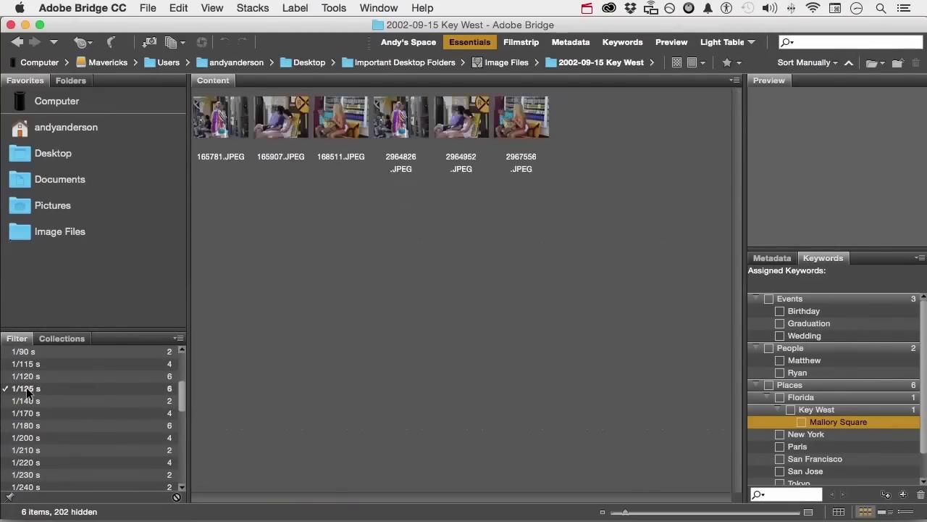
{"action": "left_click", "coordinate": [27, 389]}
{"action": "scroll", "coordinate": [21, 391], "scroll_direction": "up", "scroll_amount": 4}
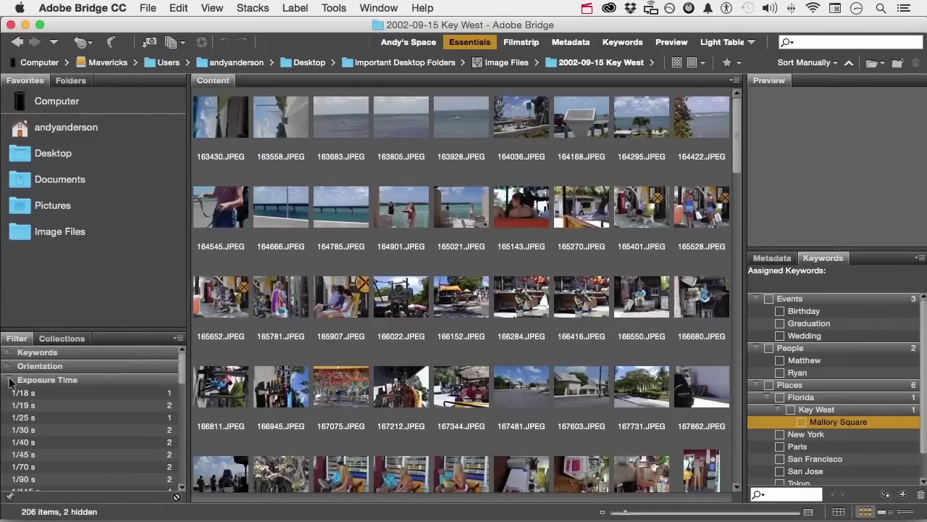
{"action": "left_click", "coordinate": [10, 380]}
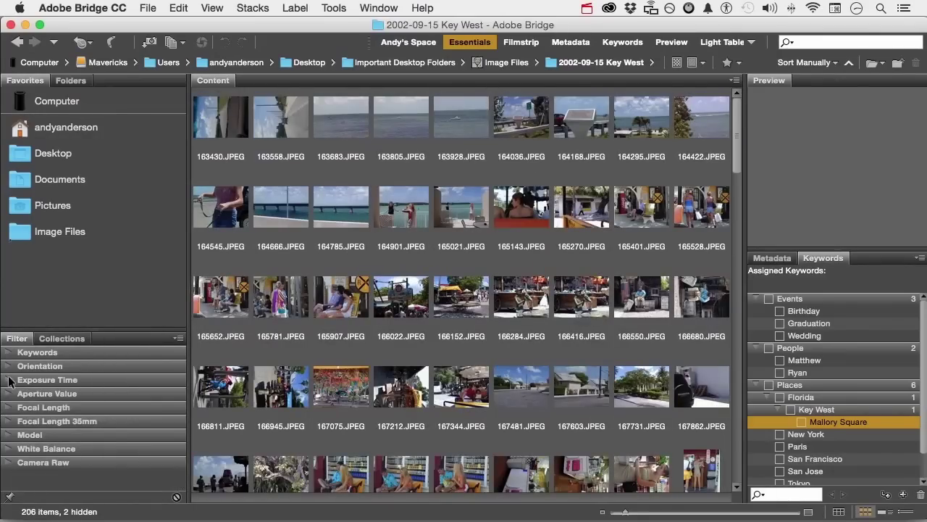